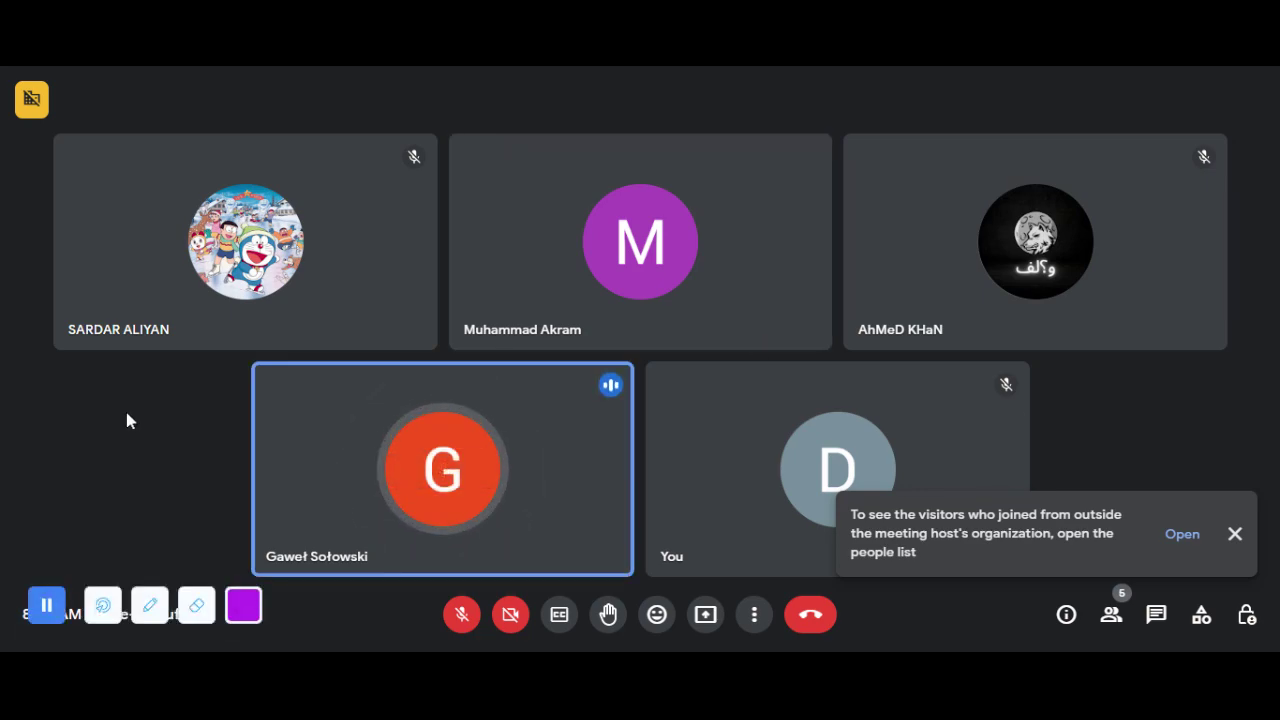
Step: Close the outside-visitors notification so all five participant tiles are visible
{"action": "left_click", "coordinate": [1236, 534]}
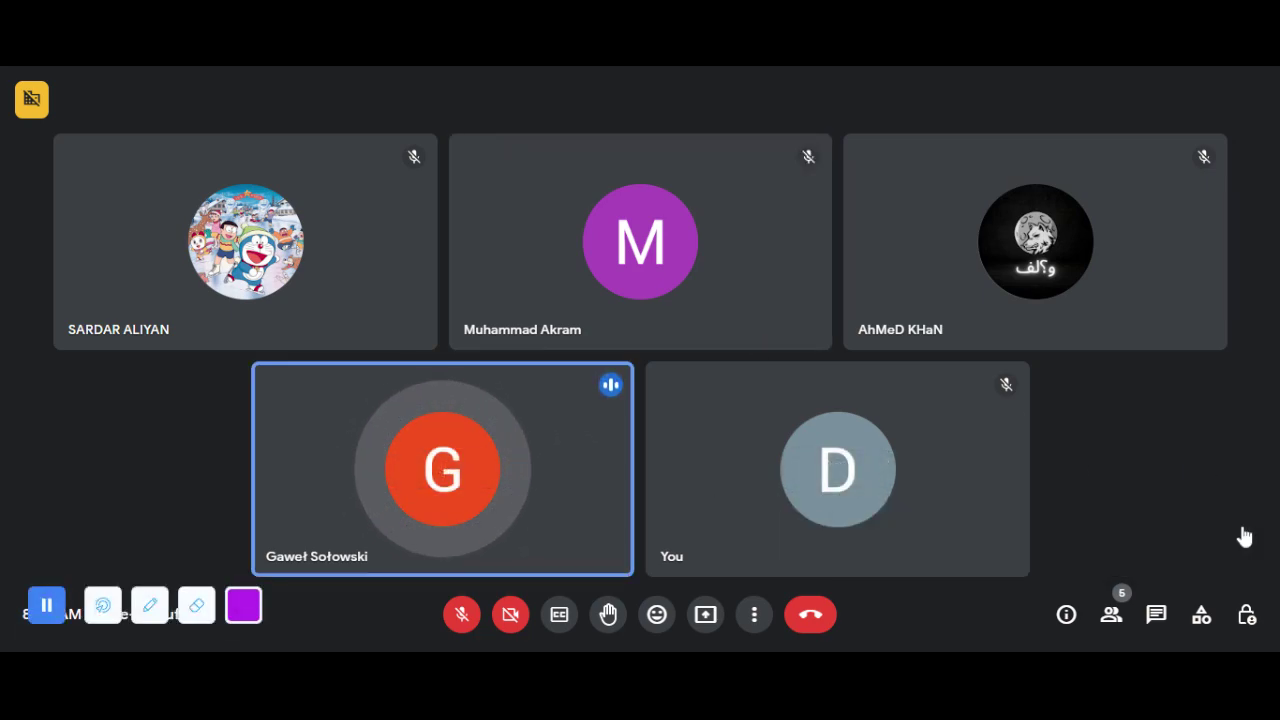